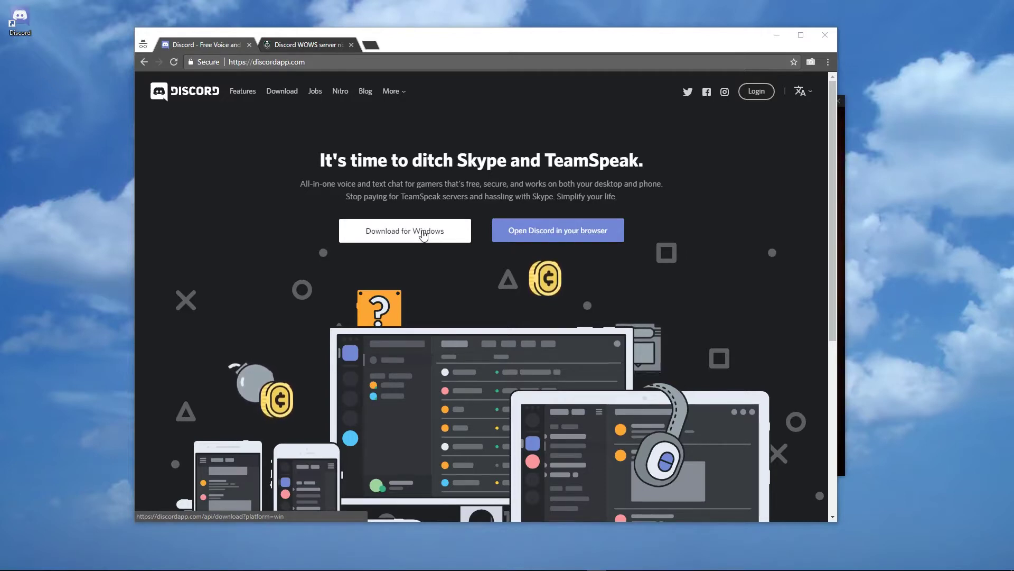
Switch to the Discord app and go from login to the account registration form.
key(alt+Tab)
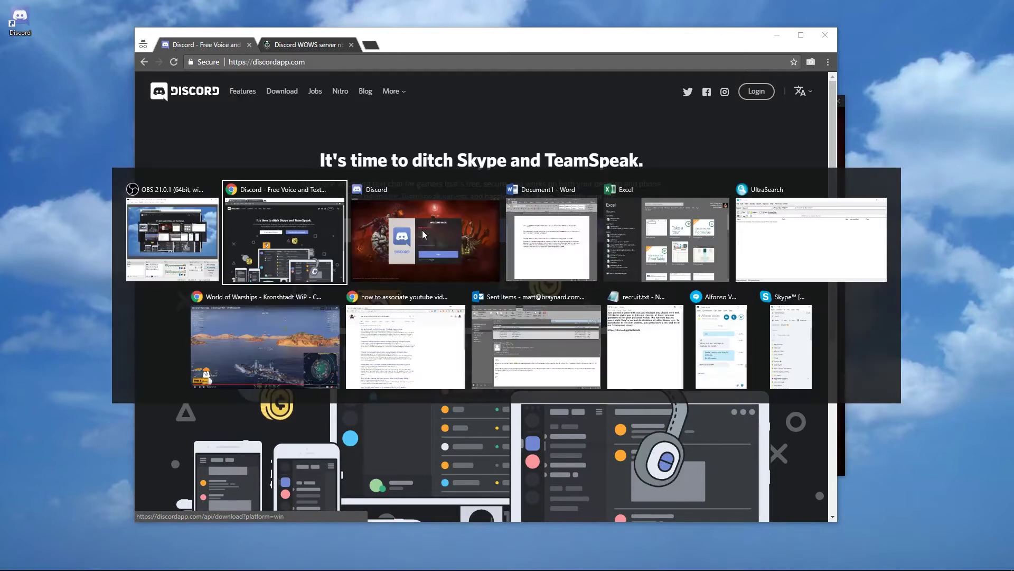
key(alt+Tab)
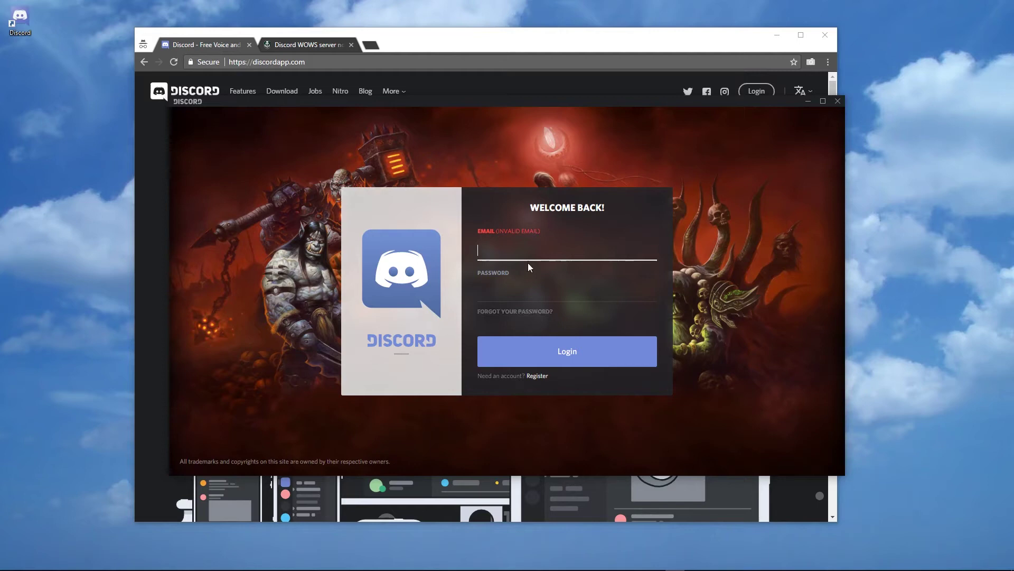
click(545, 380)
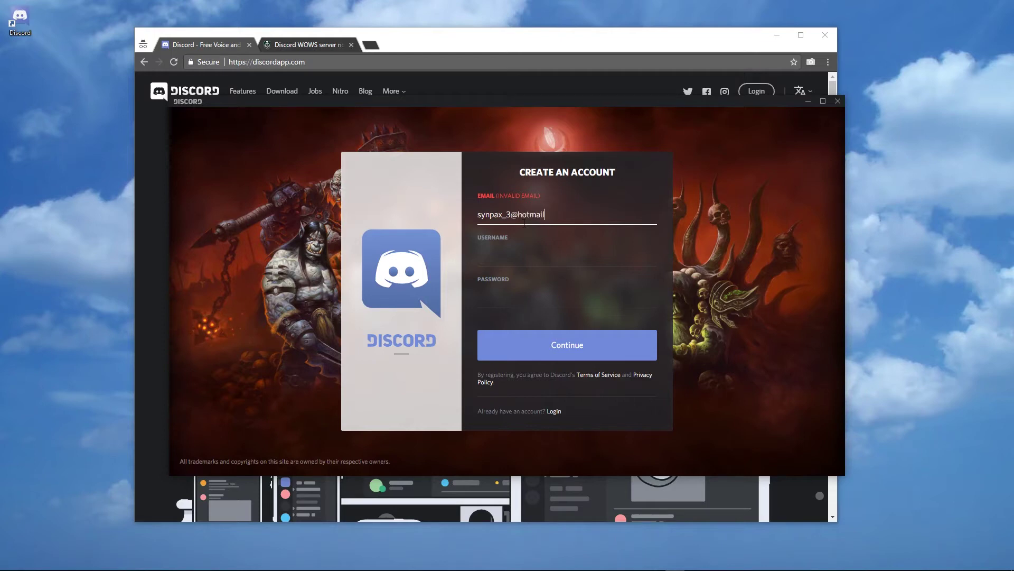
Fill in the email, username and password fields and submit the new account.
text(.com)
key(Tab)
text(Synpax)
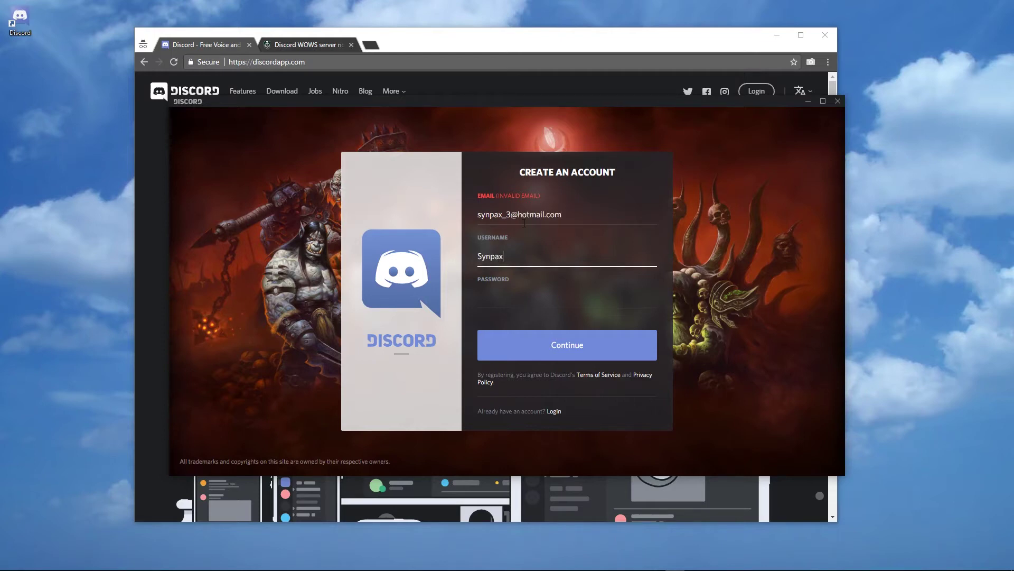
key(Tab)
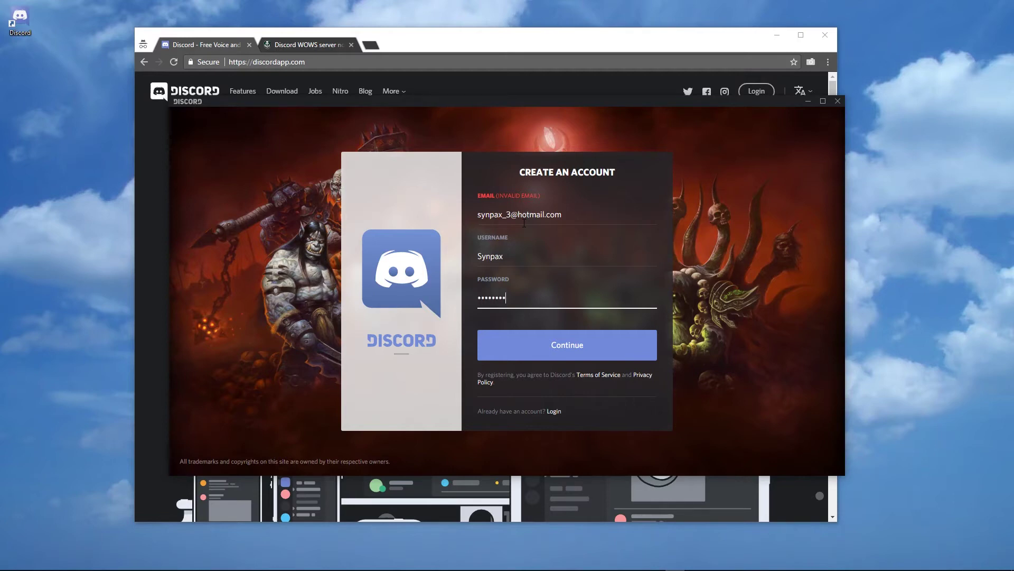
key(shift+Tab)
text(_4)
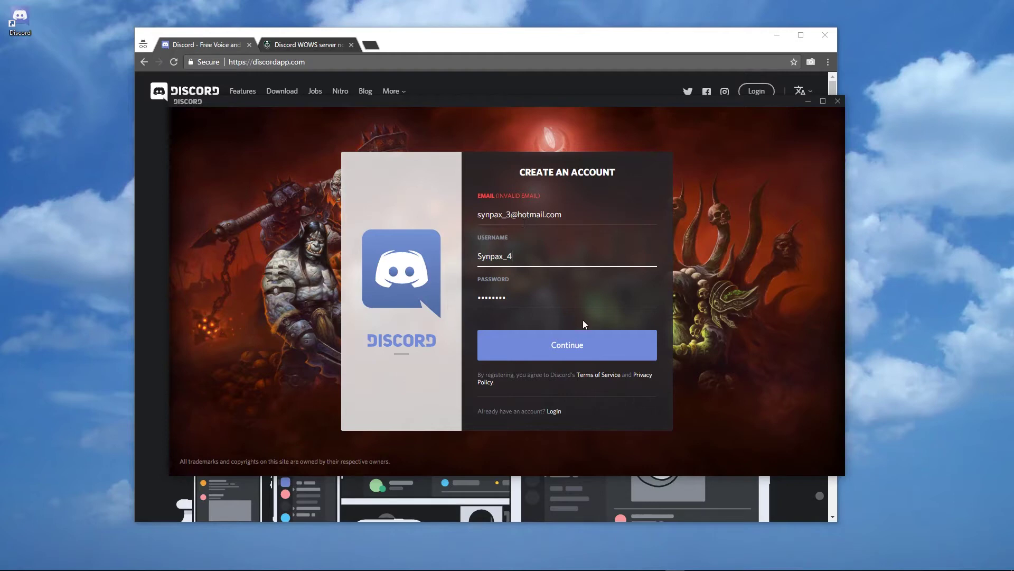
click(574, 344)
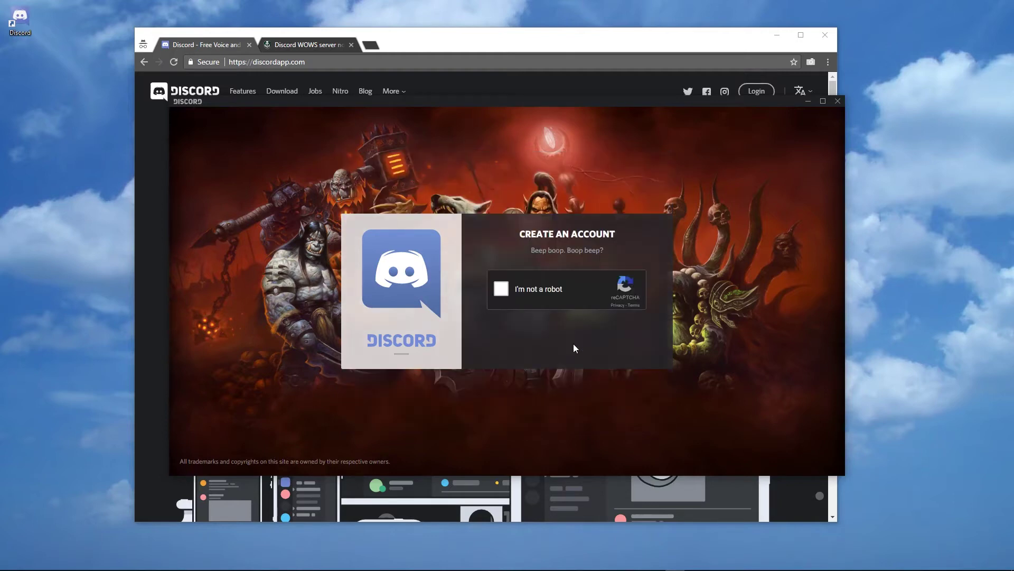
Pass the reCAPTCHA by selecting all car images over two rounds and verifying.
click(501, 289)
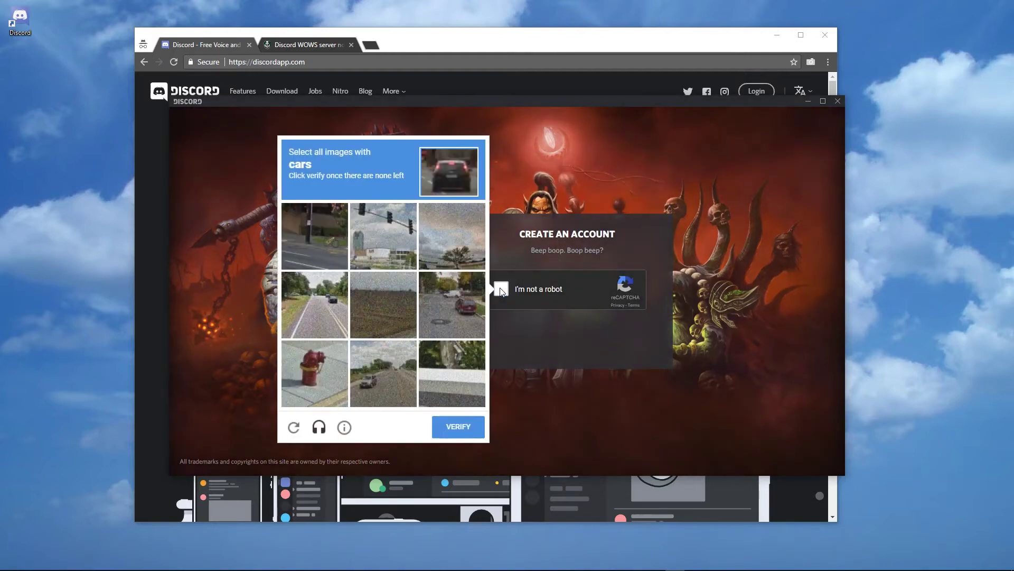
click(439, 317)
click(381, 374)
click(458, 425)
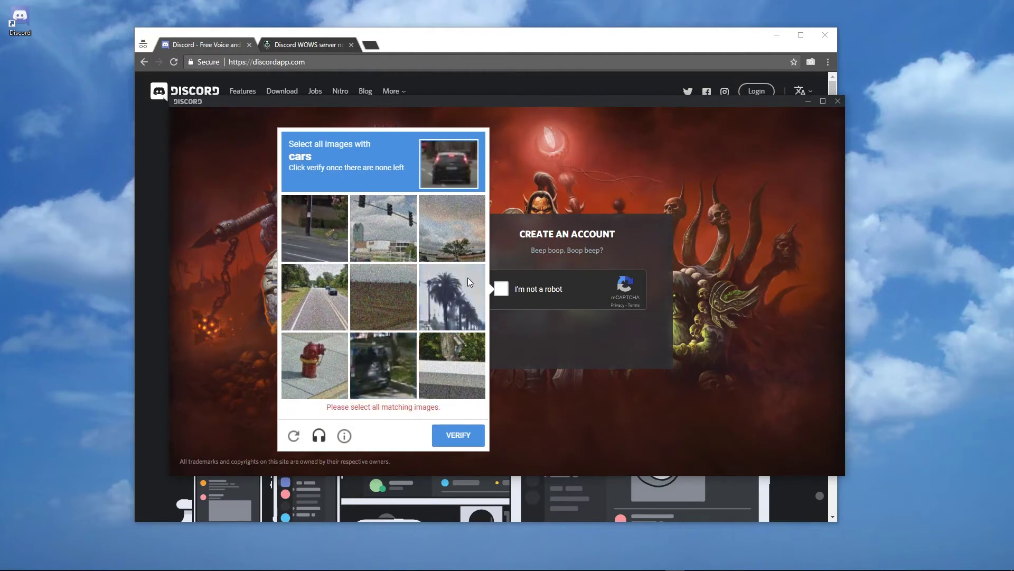
click(370, 368)
click(324, 318)
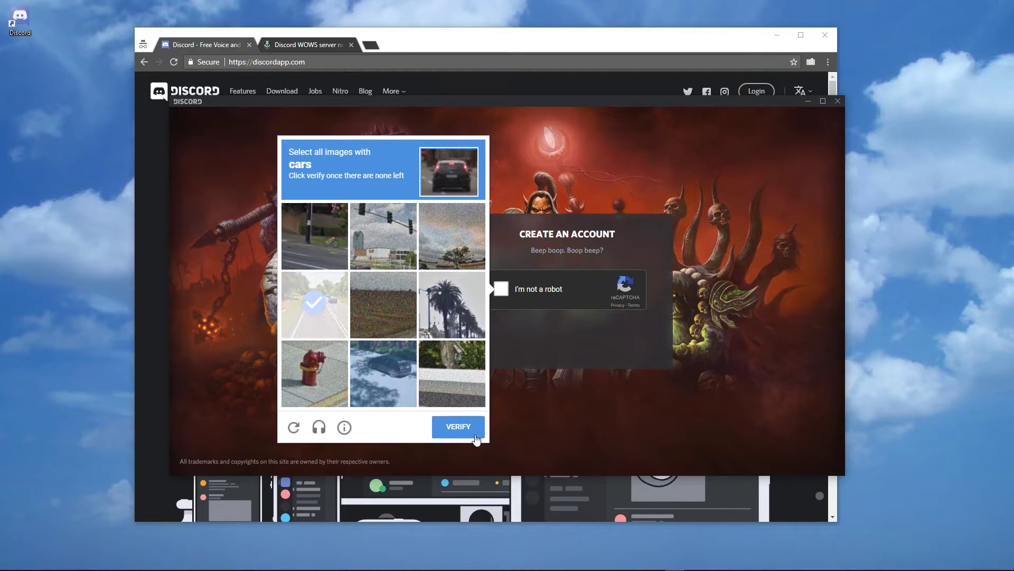
click(397, 387)
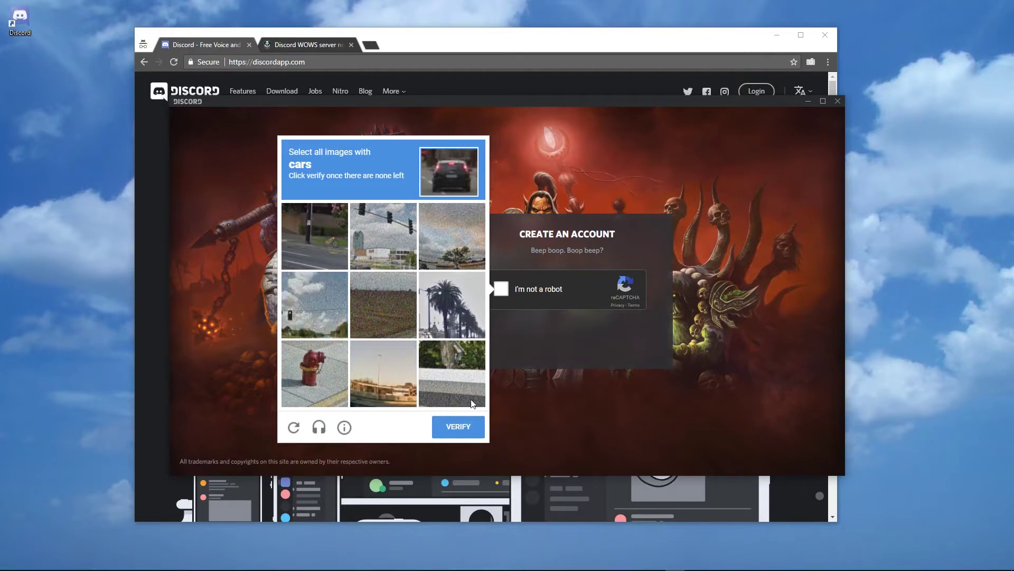
click(459, 428)
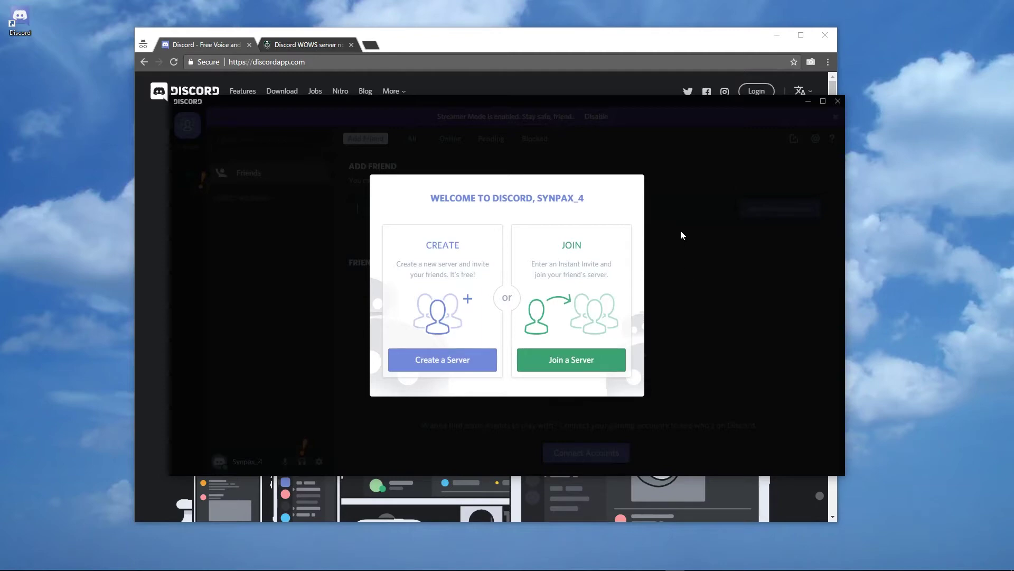
Dismiss the Welcome to Discord create-or-join server prompt by clicking outside it.
click(681, 232)
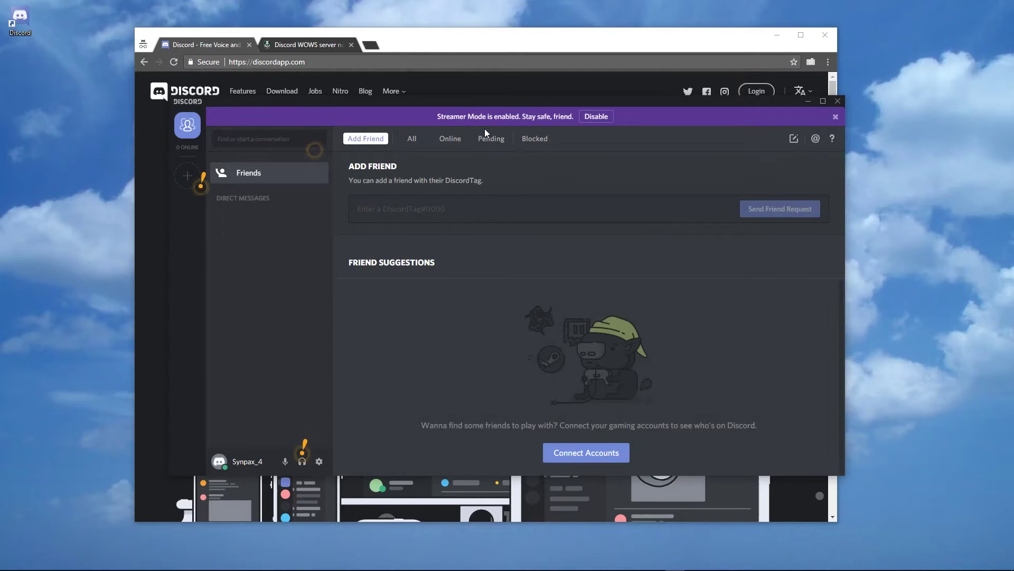
Open ironx.info/discord in a new Chrome tab.
click(371, 47)
text(iron)
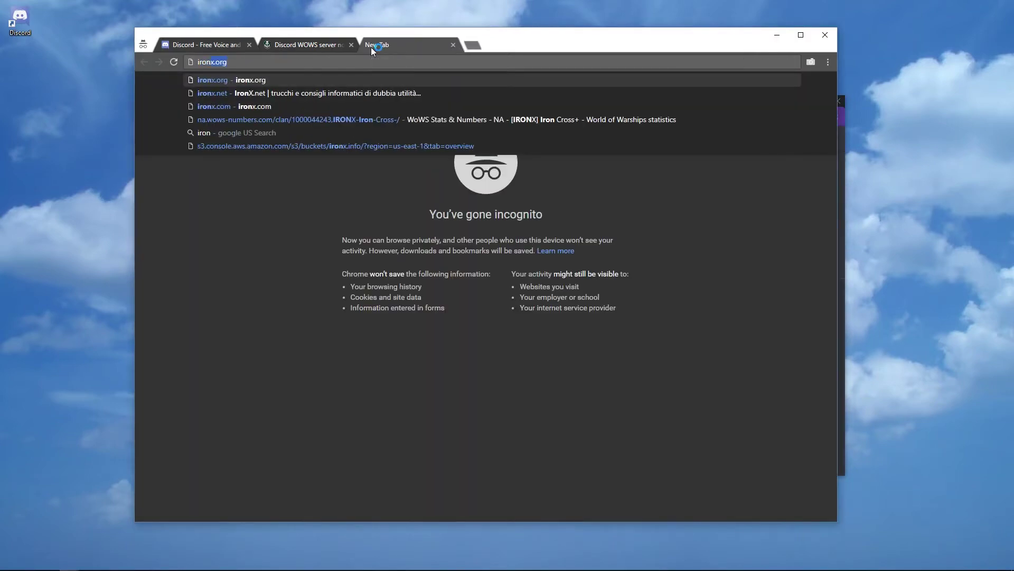
text(x.)
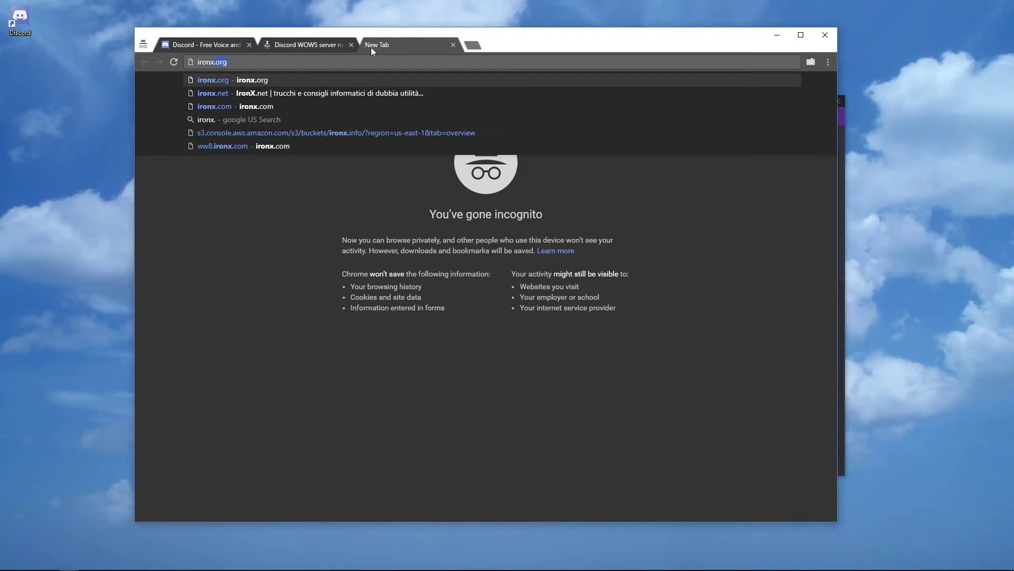
text(info/discord)
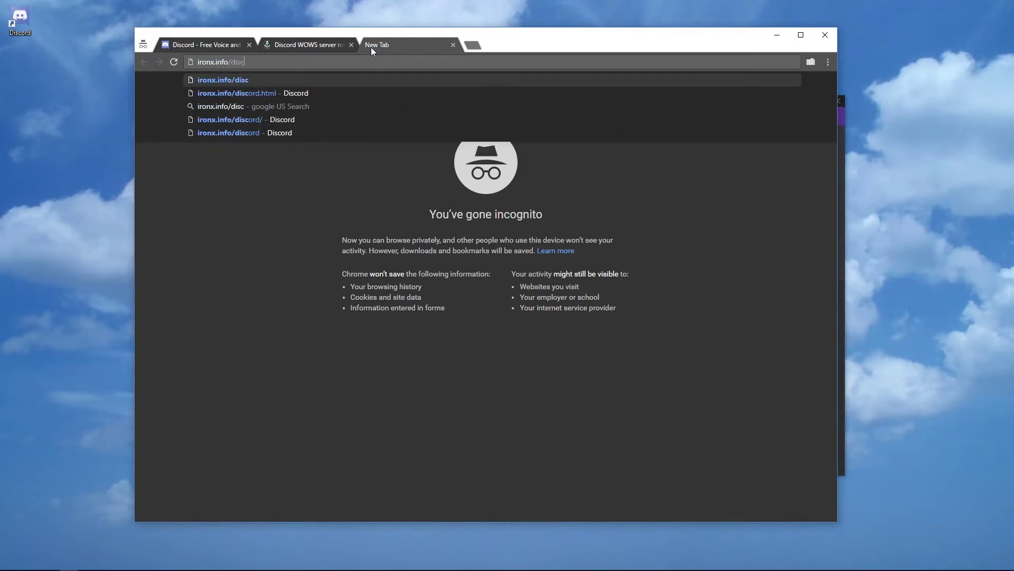
key(Return)
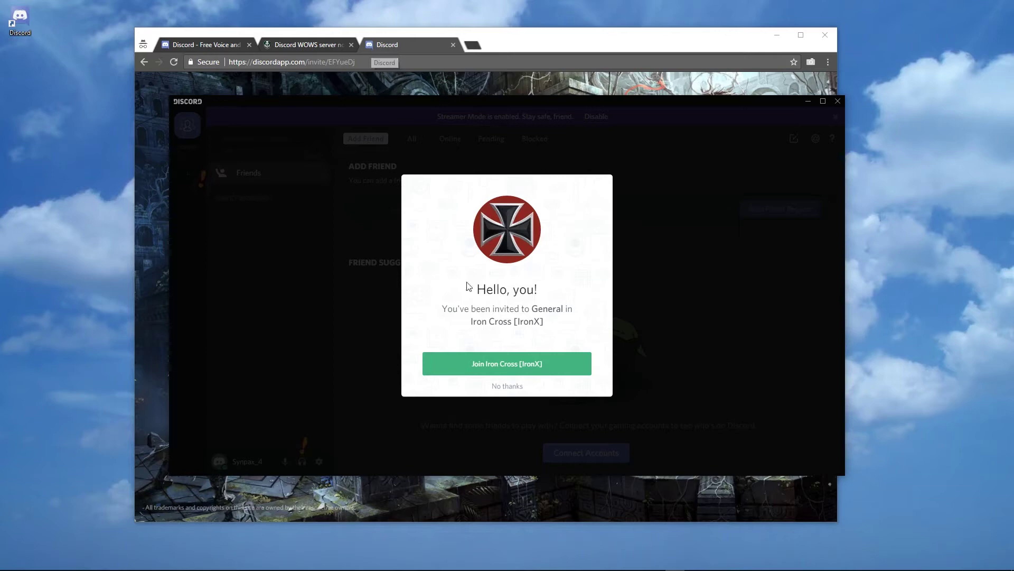
Accept the Iron Cross [IronX] invite and close the Streamer Mode and Quick Switcher notices.
click(512, 363)
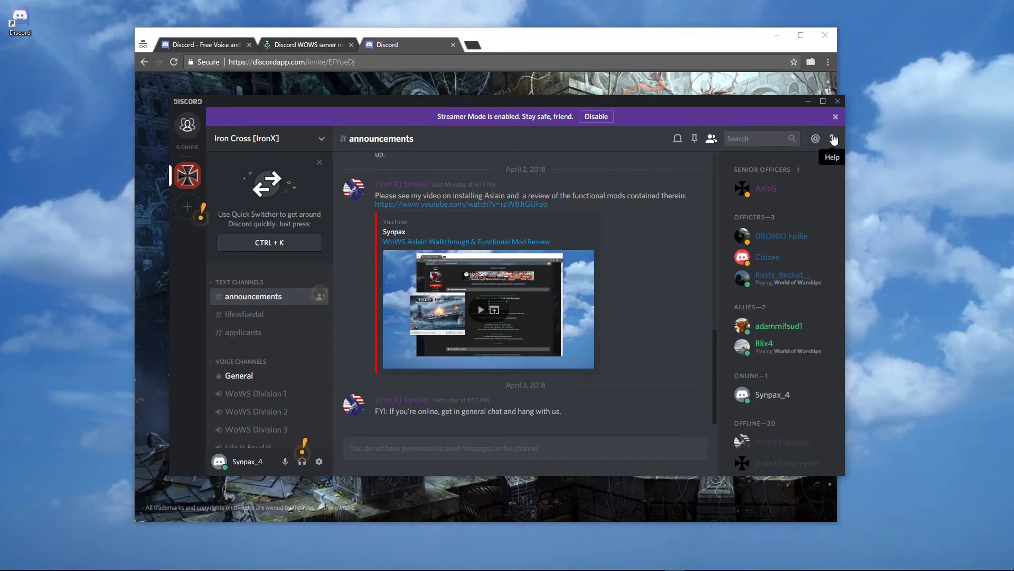
click(835, 116)
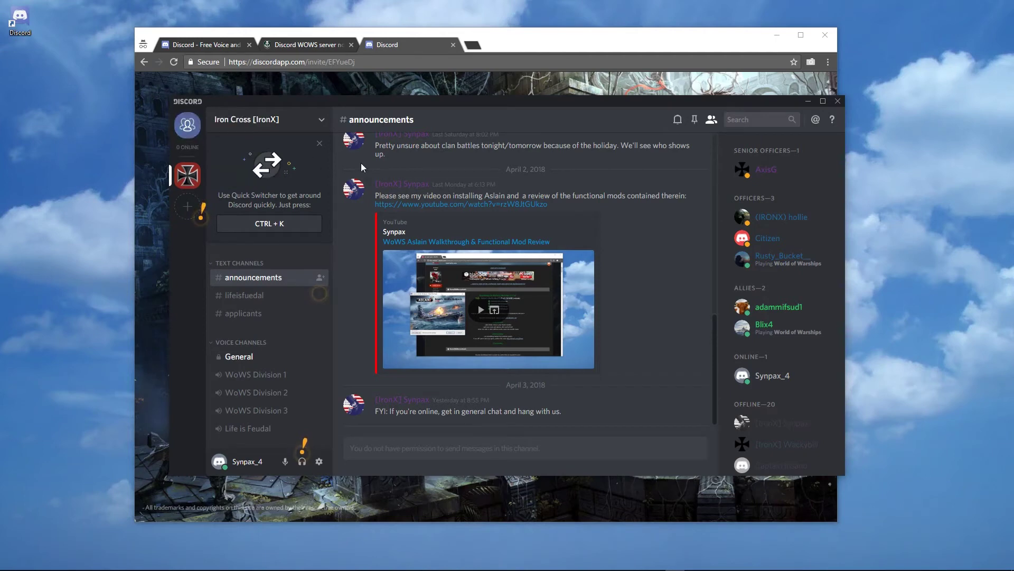
click(319, 146)
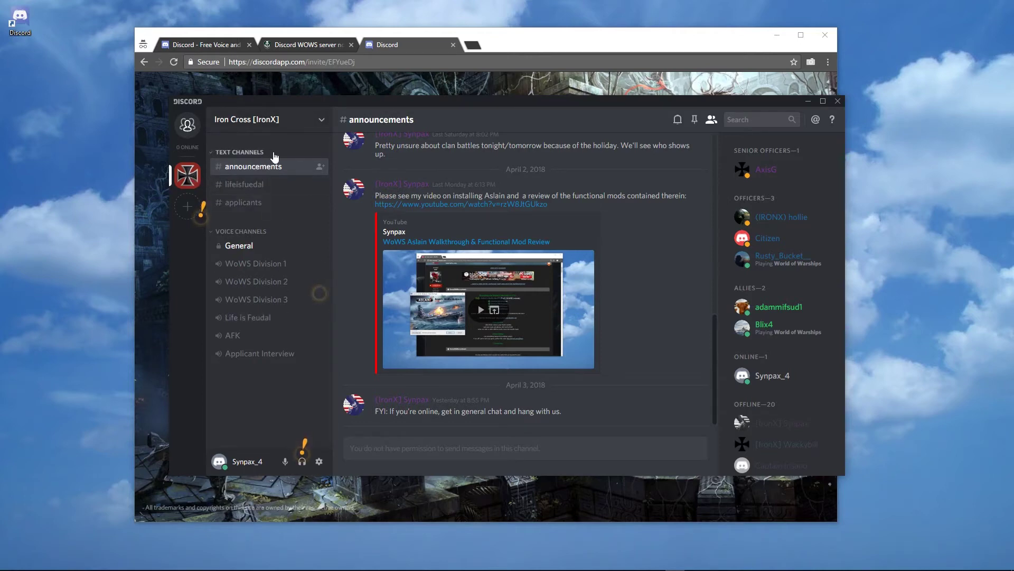
Collapse and re-expand the TEXT CHANNELS and VOICE CHANNELS categories.
click(219, 152)
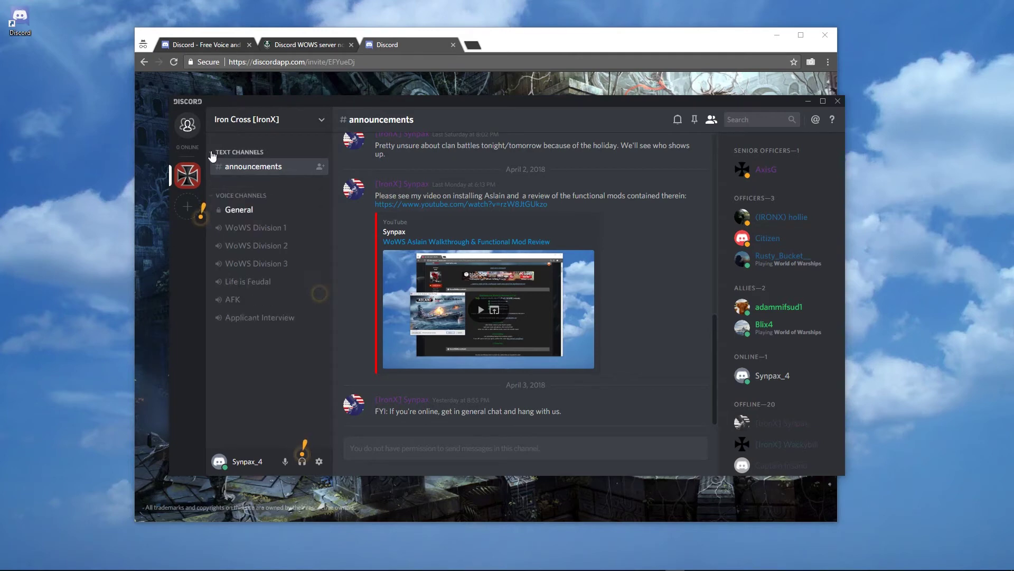
click(215, 197)
click(214, 197)
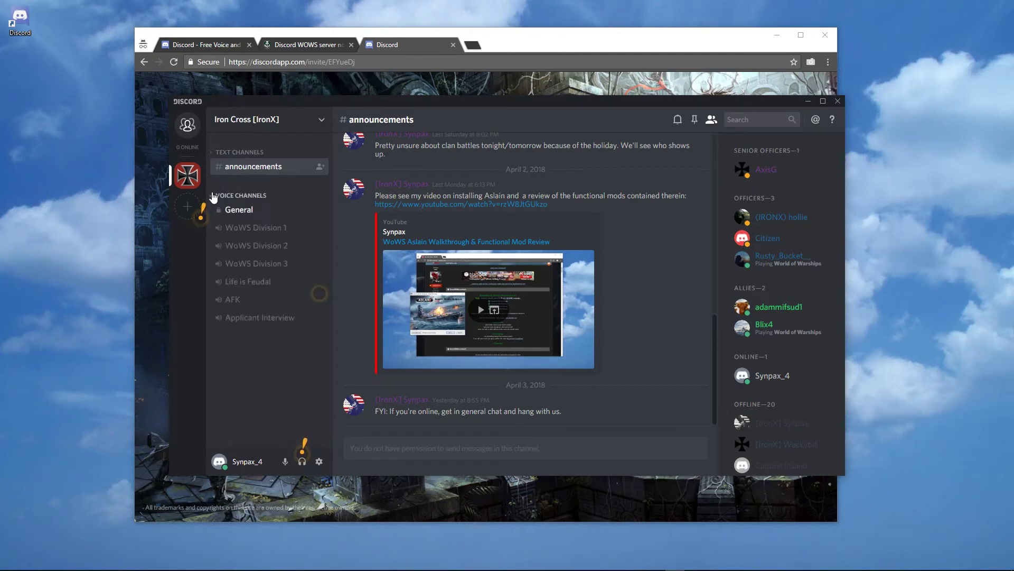
click(215, 152)
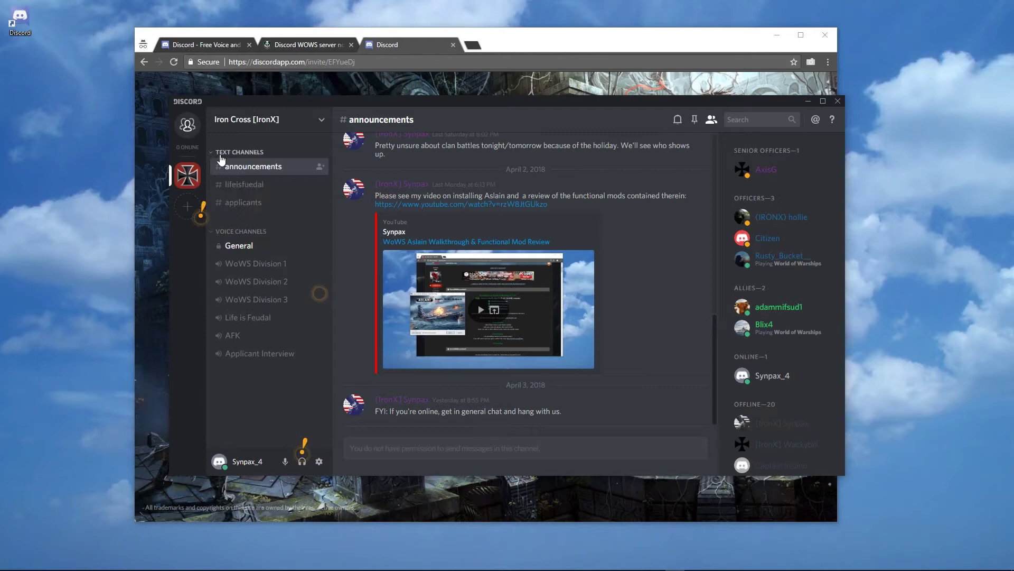
click(216, 153)
click(216, 153)
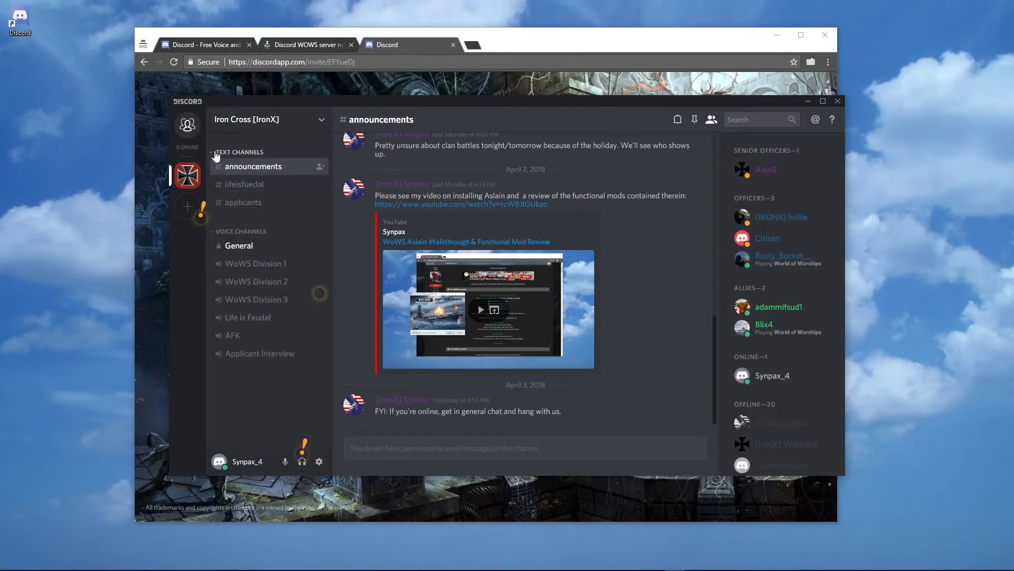
Visit #lifeisfuedal and #announcements, ending in the #applicants channel.
click(248, 185)
click(259, 169)
click(256, 185)
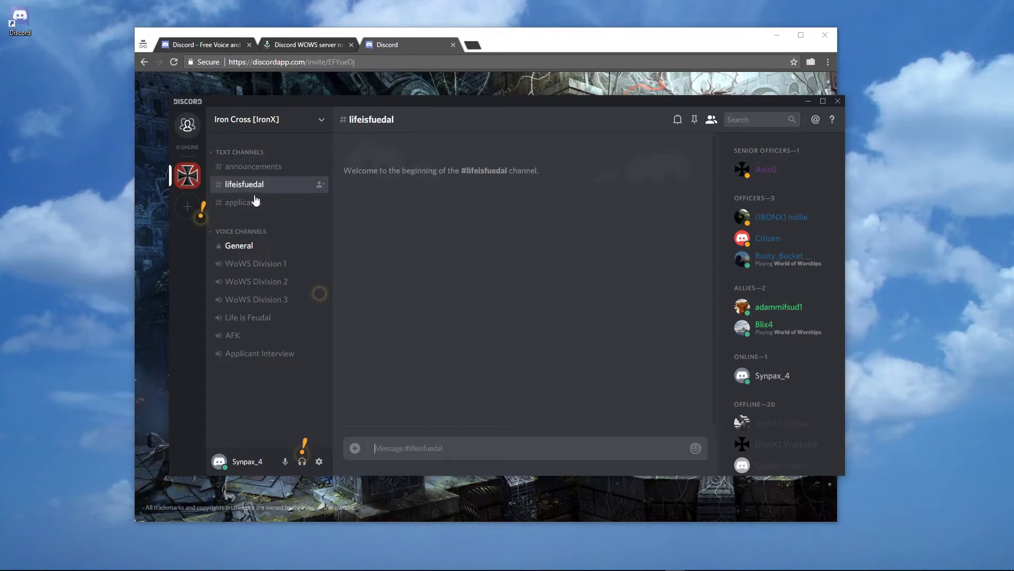
click(253, 202)
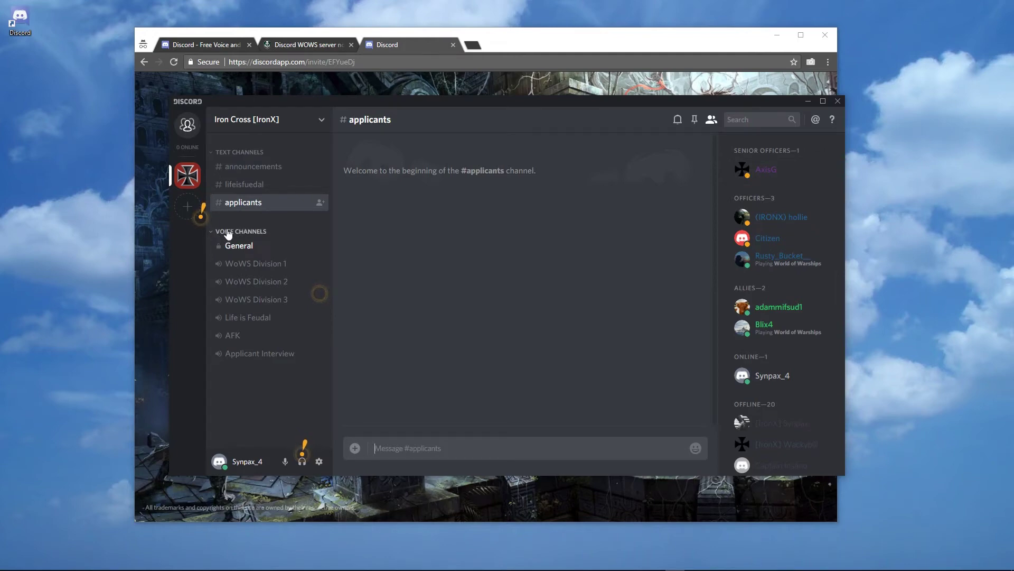
click(246, 353)
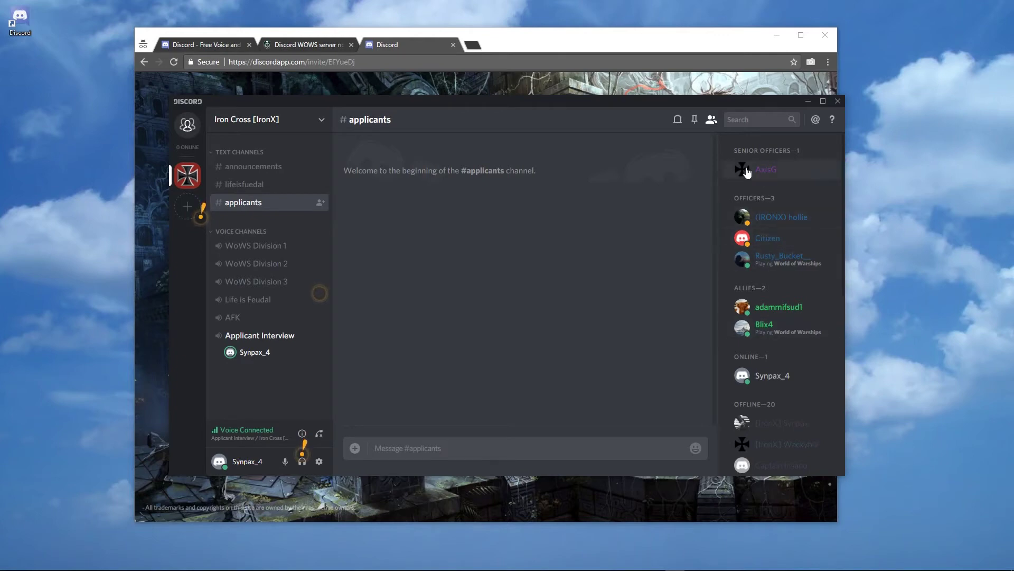
scroll(766, 410, down, 10)
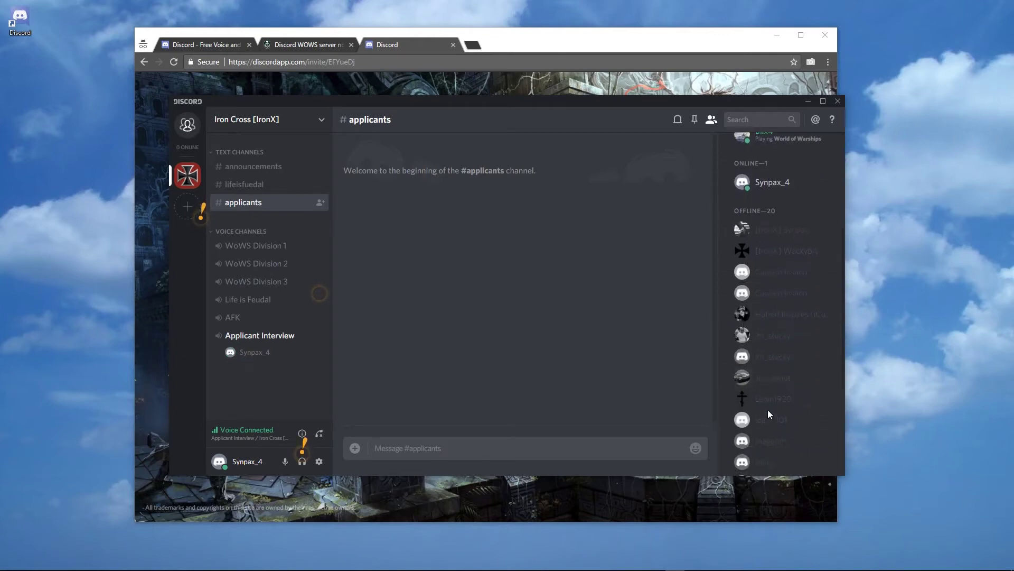
scroll(769, 407, up, 10)
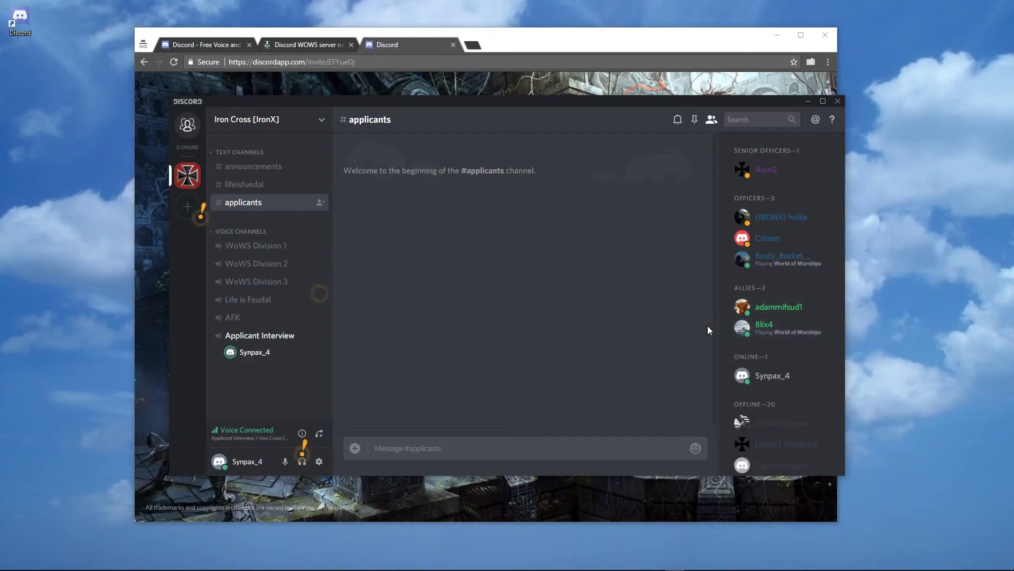
View an officer's profile popout from the member list, then close it.
click(759, 218)
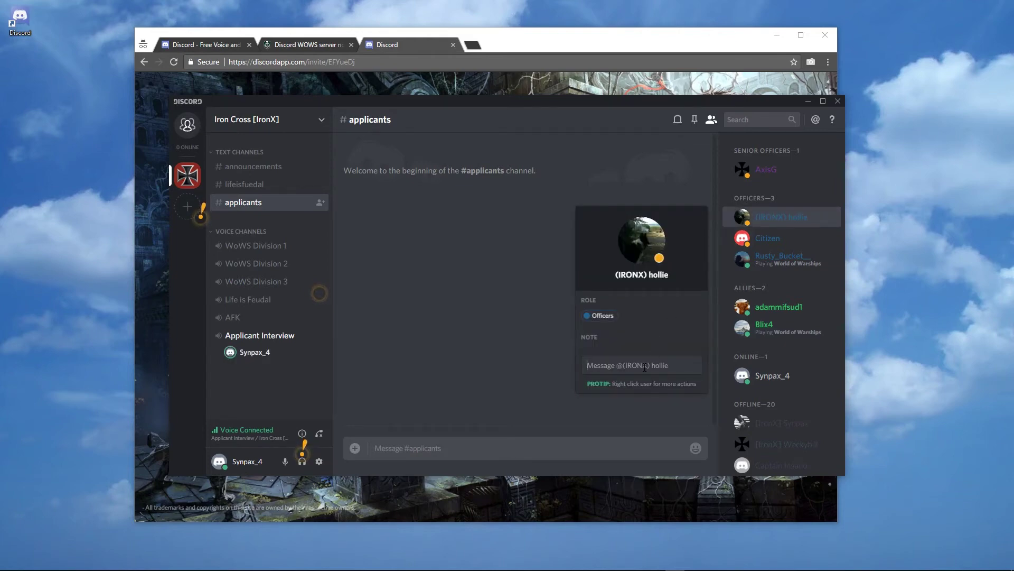
click(496, 341)
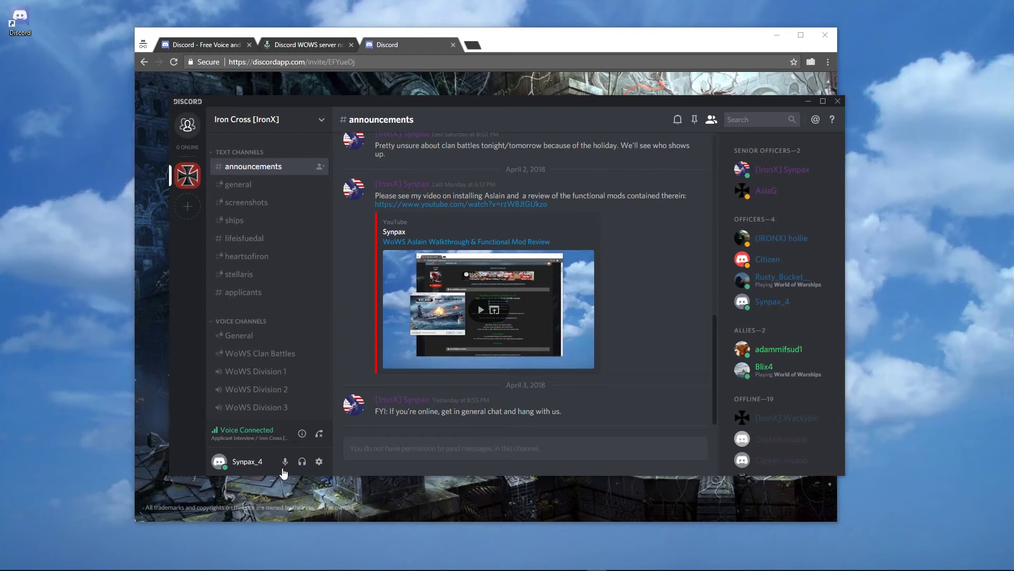
Step through #general, #screenshots, #ships, #lifeisfuedal, #heartsofiron, #stellaris and #applicants.
click(232, 184)
click(235, 202)
click(238, 220)
click(242, 239)
click(240, 256)
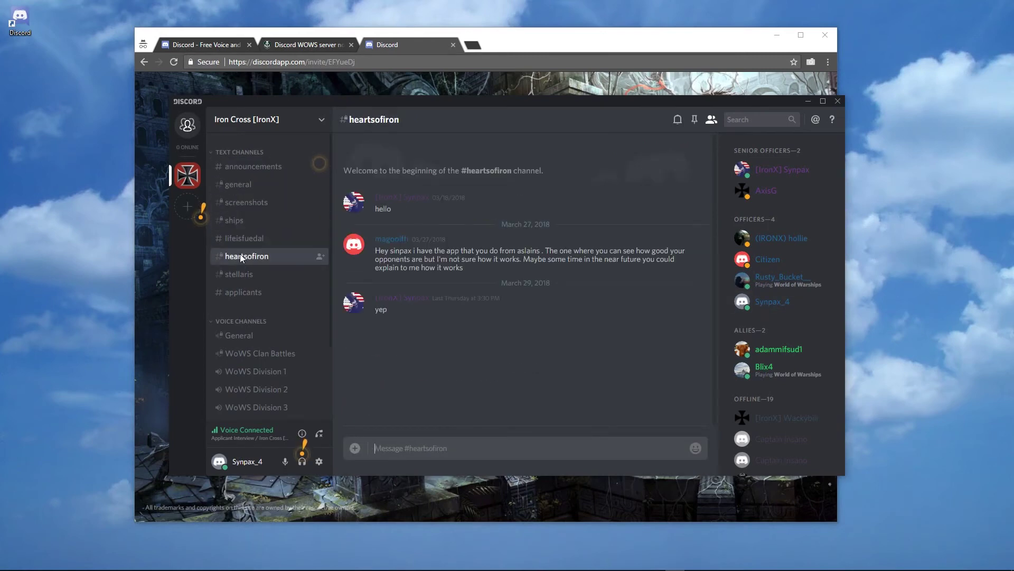
click(239, 273)
click(240, 292)
Return to #announcements, then open #general and scroll down through its messages.
click(260, 170)
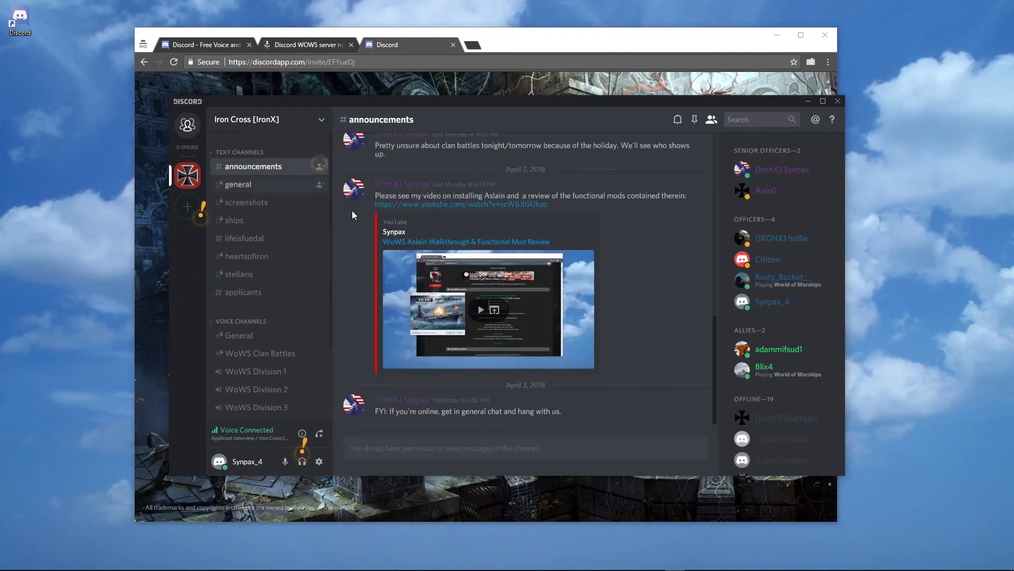
scroll(544, 235, up, 2)
scroll(544, 235, down, 2)
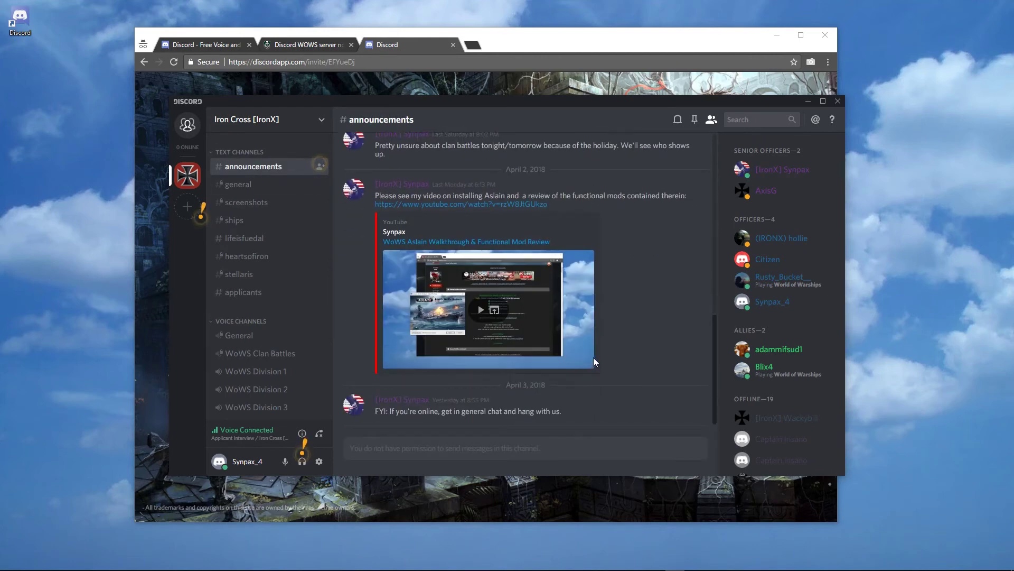
click(245, 185)
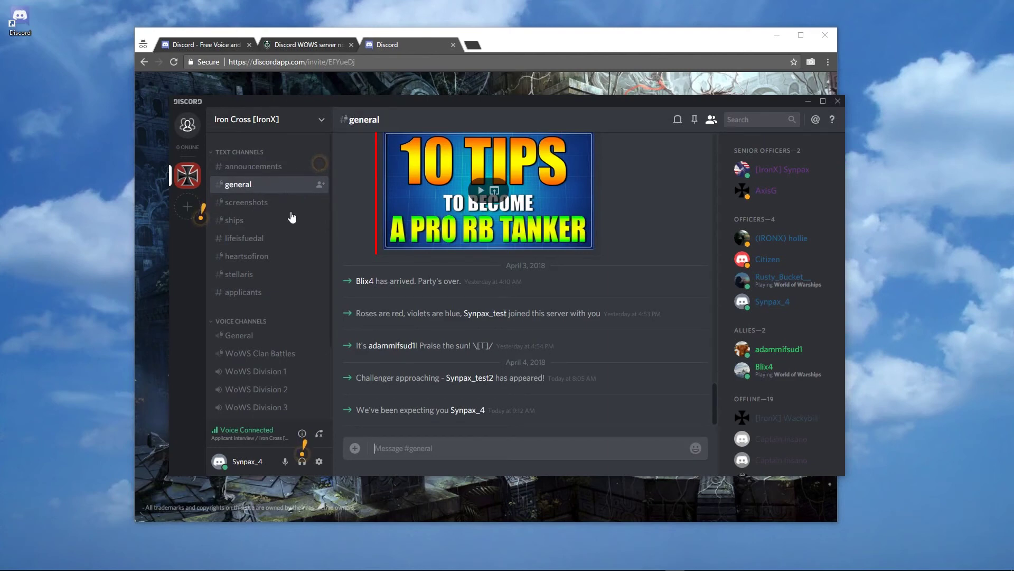
scroll(297, 278, down, 1)
scroll(297, 278, down, 2)
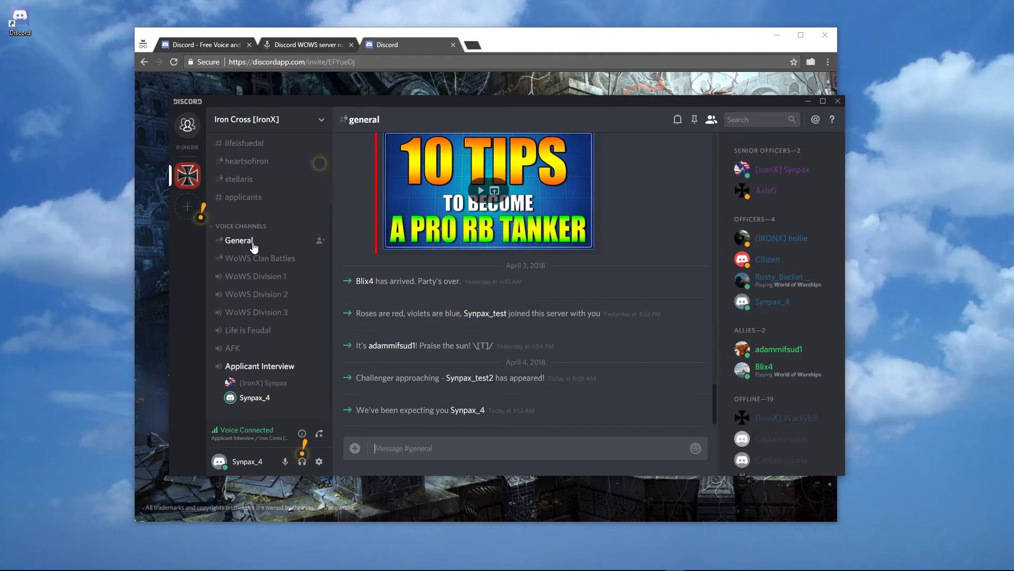
Join General, WoWS Clan Battles, Divisions 1–3 and Life is Feudal voice channels, settling in General.
click(254, 247)
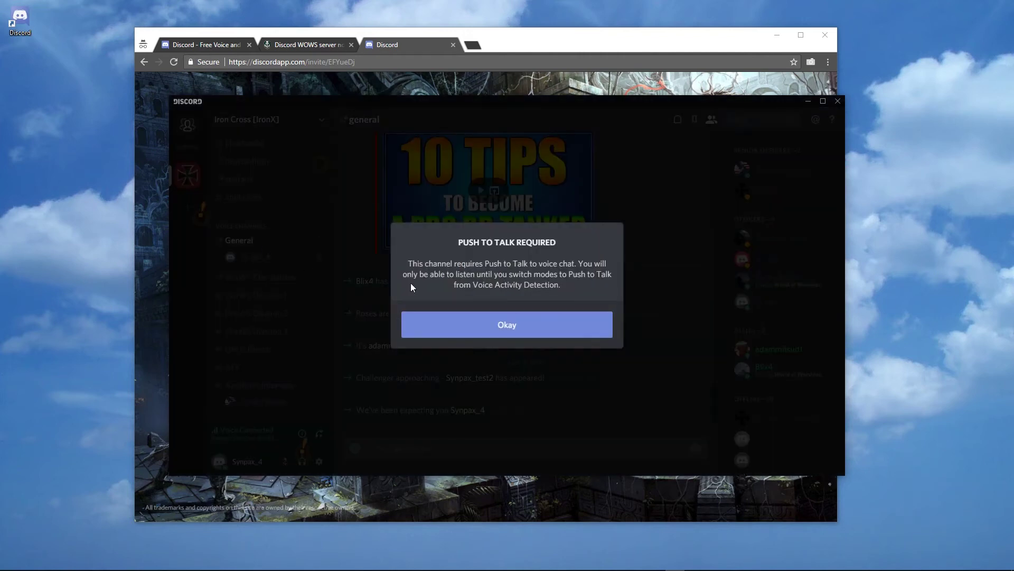
click(516, 330)
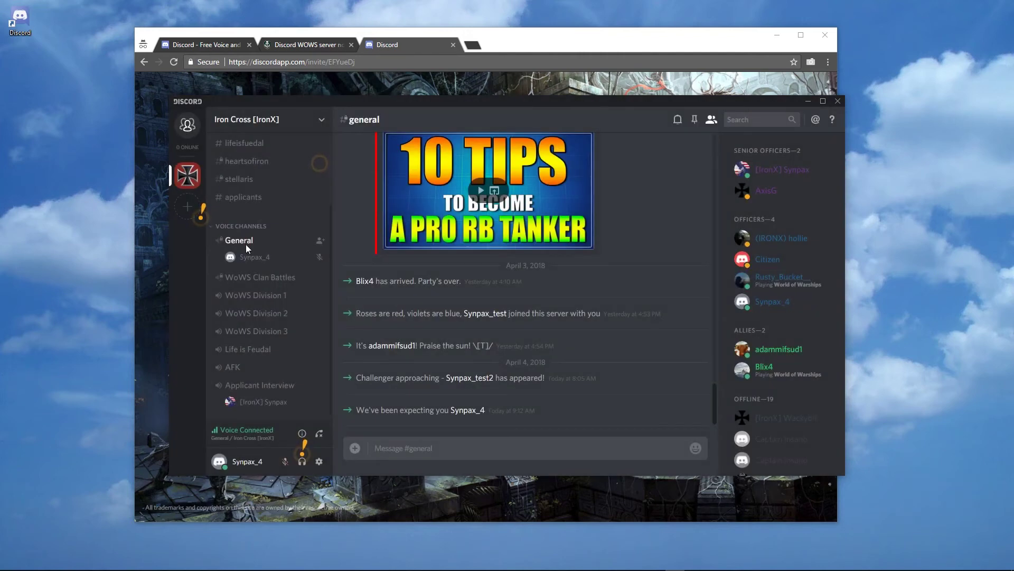
click(254, 277)
click(256, 294)
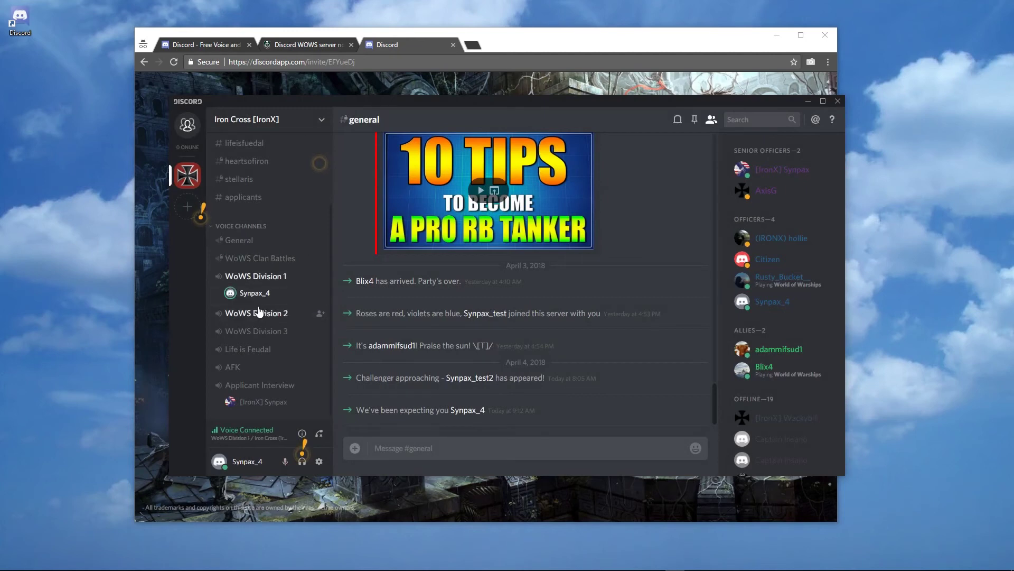
click(256, 294)
click(260, 327)
click(254, 350)
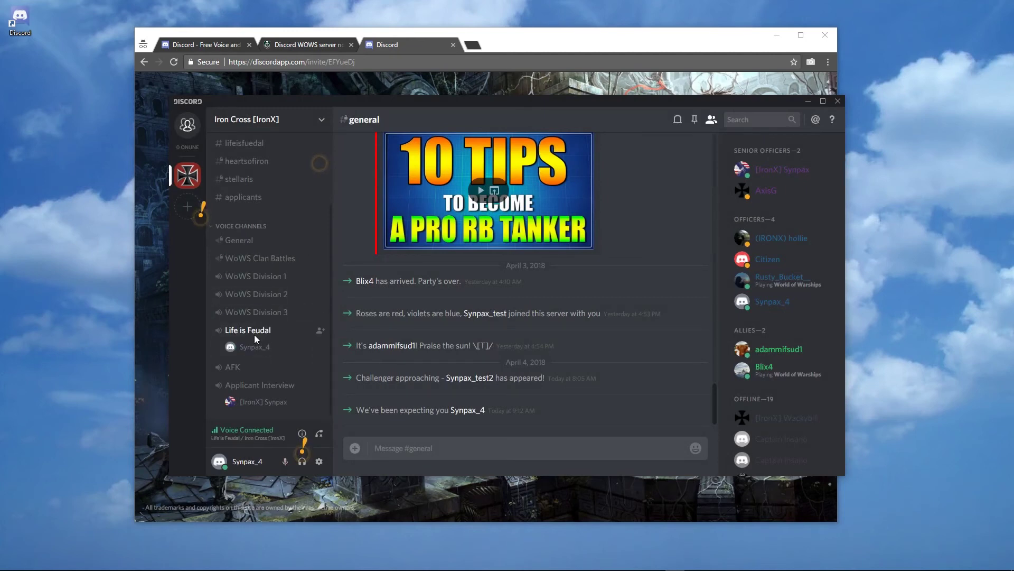
click(246, 244)
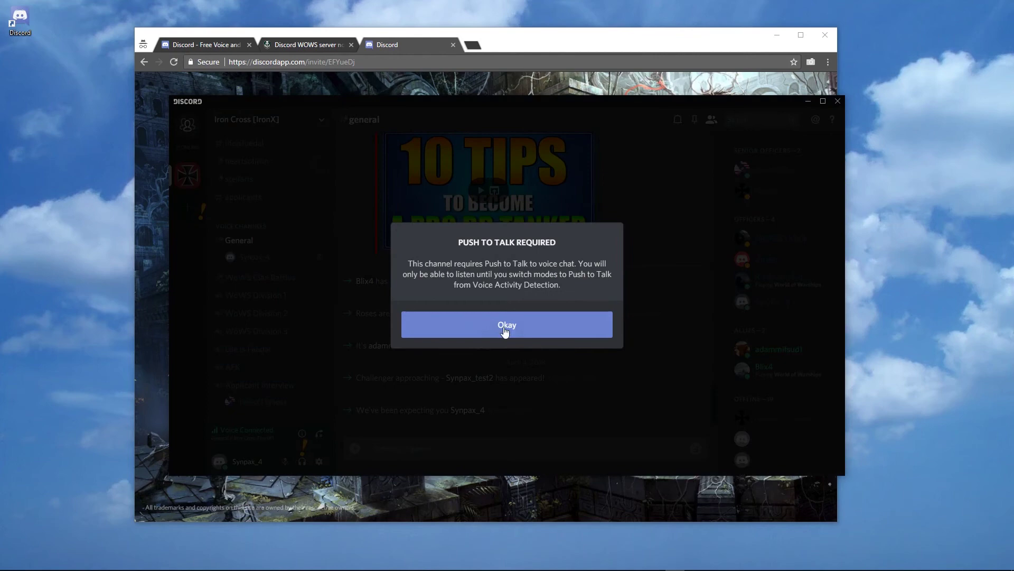
click(502, 330)
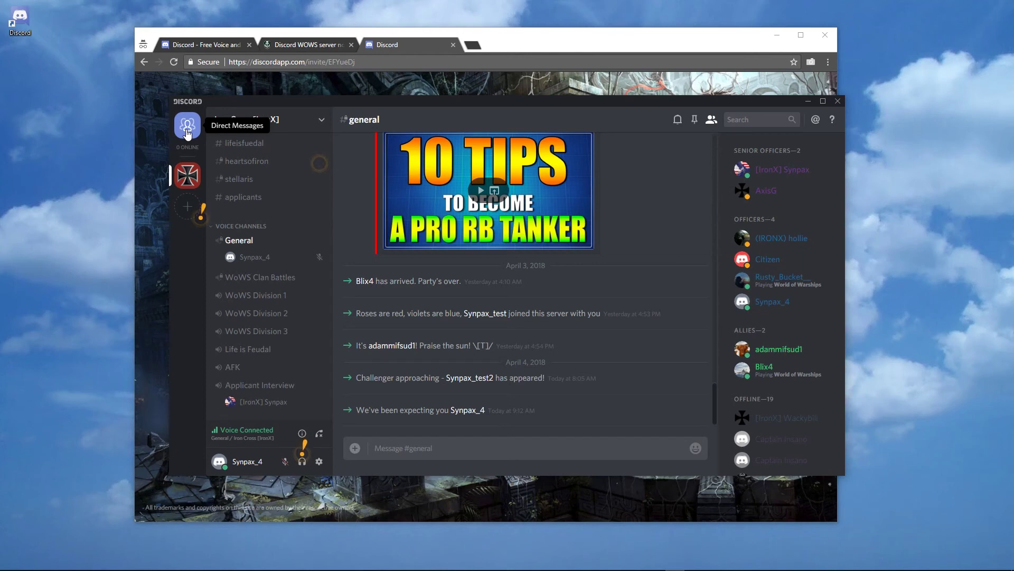
Send 'hello' to the senior officer from their profile popout.
click(770, 176)
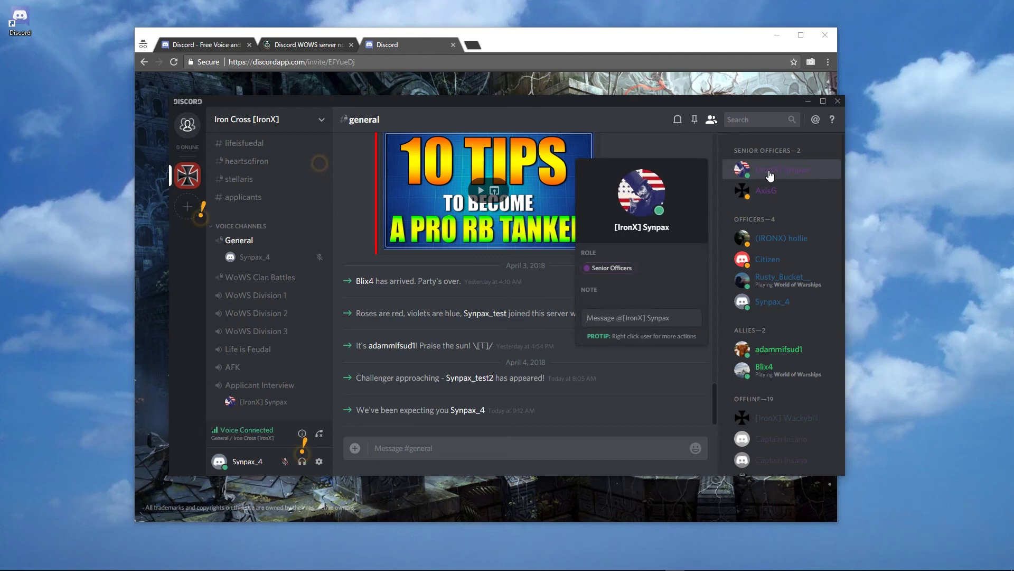
text(hello)
key(Return)
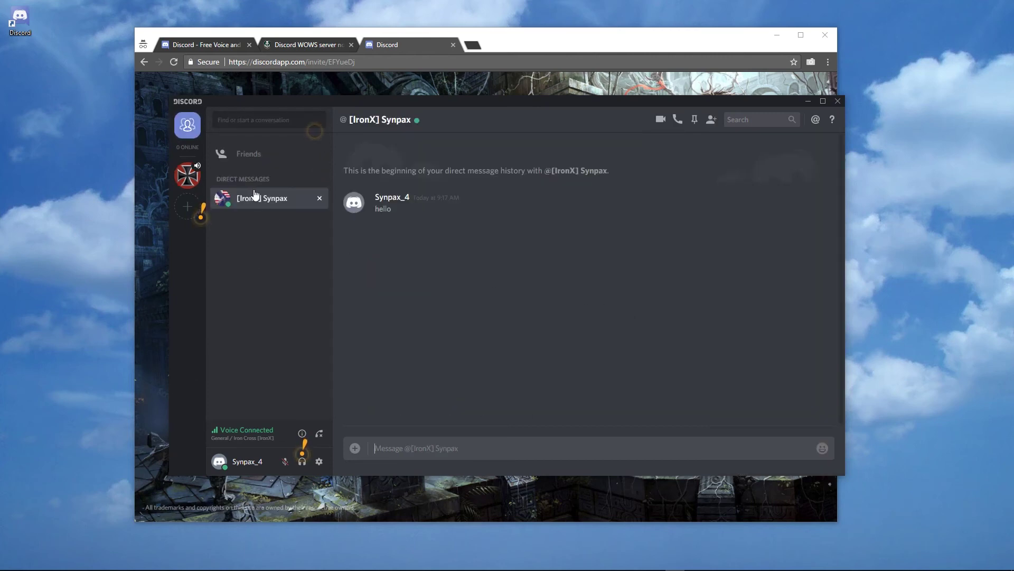
Send the senior officer a friend request from the conversation's context menu.
right_click(260, 199)
click(243, 219)
right_click(245, 200)
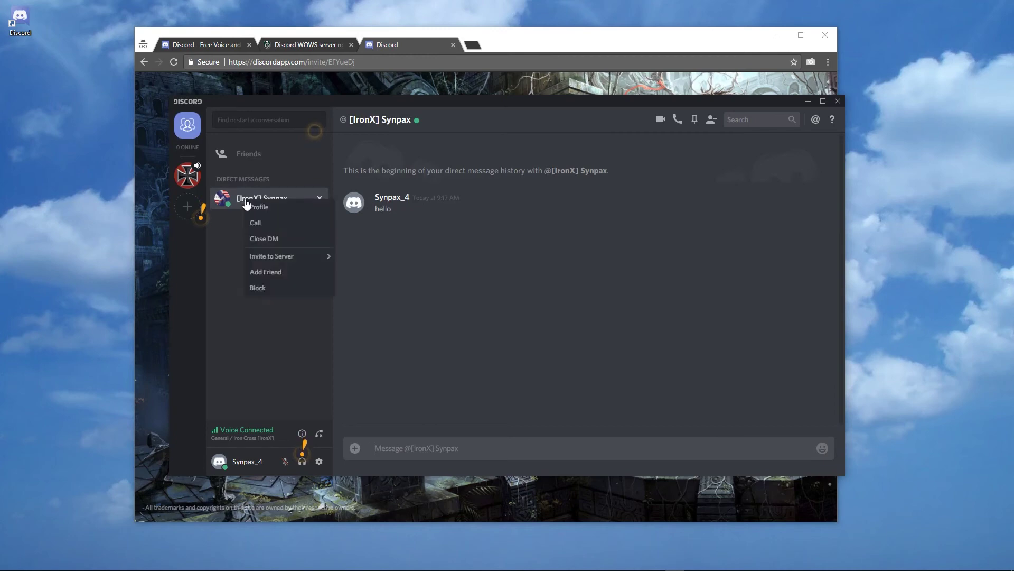
click(274, 271)
click(228, 314)
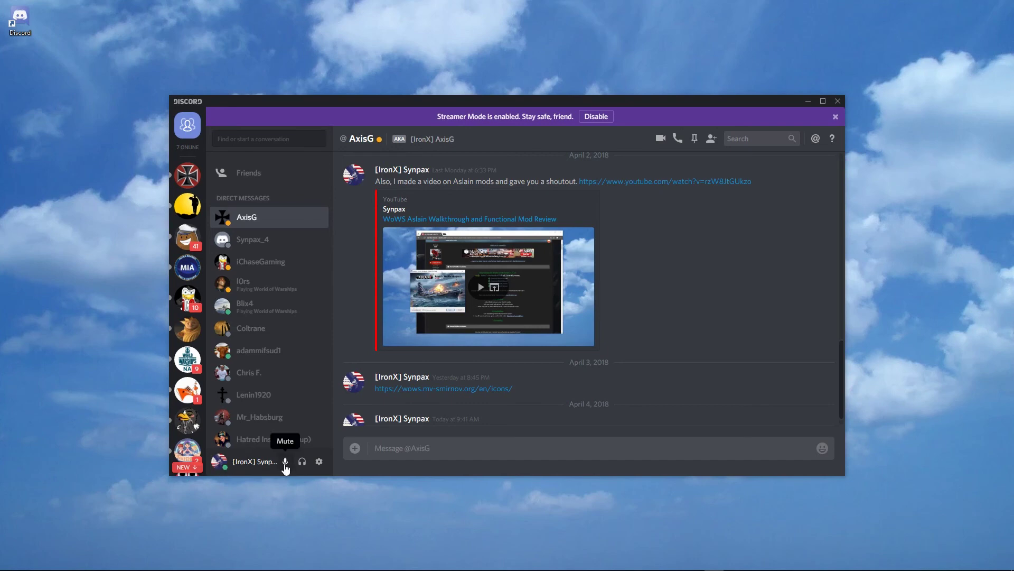
Go to the Voice & Video page of User Settings and scroll to input sensitivity.
click(319, 463)
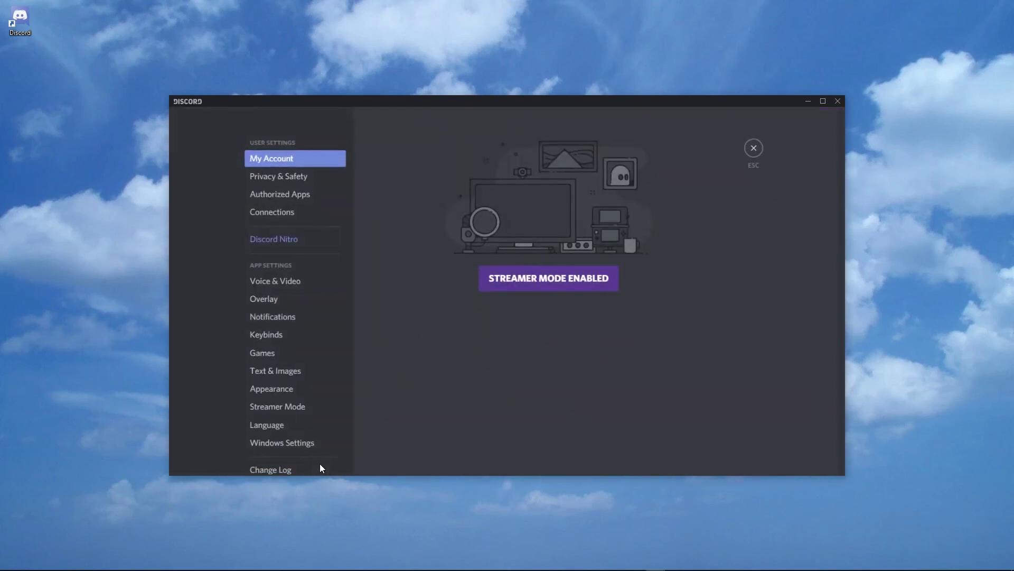
click(283, 285)
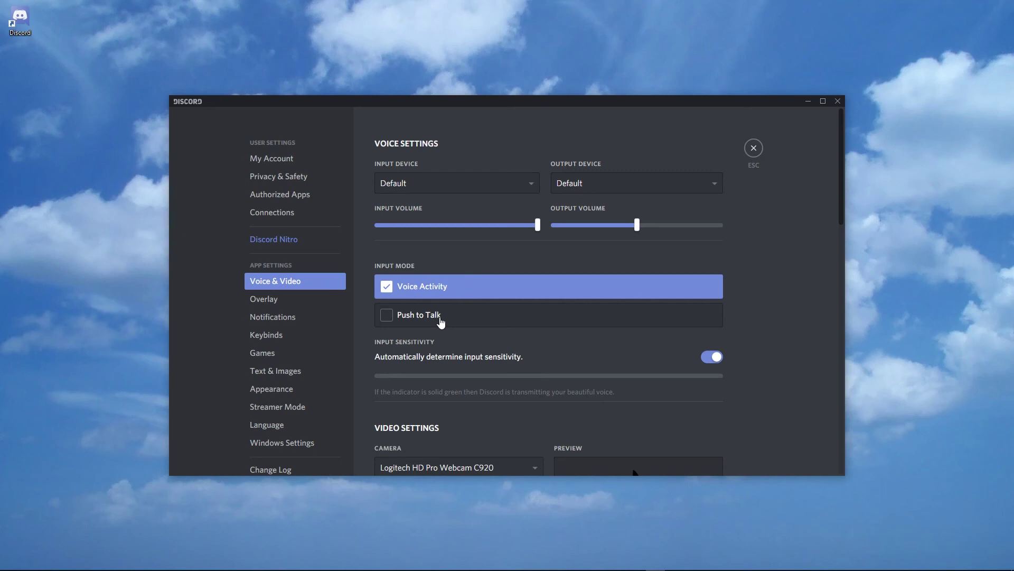
scroll(573, 331, down, 2)
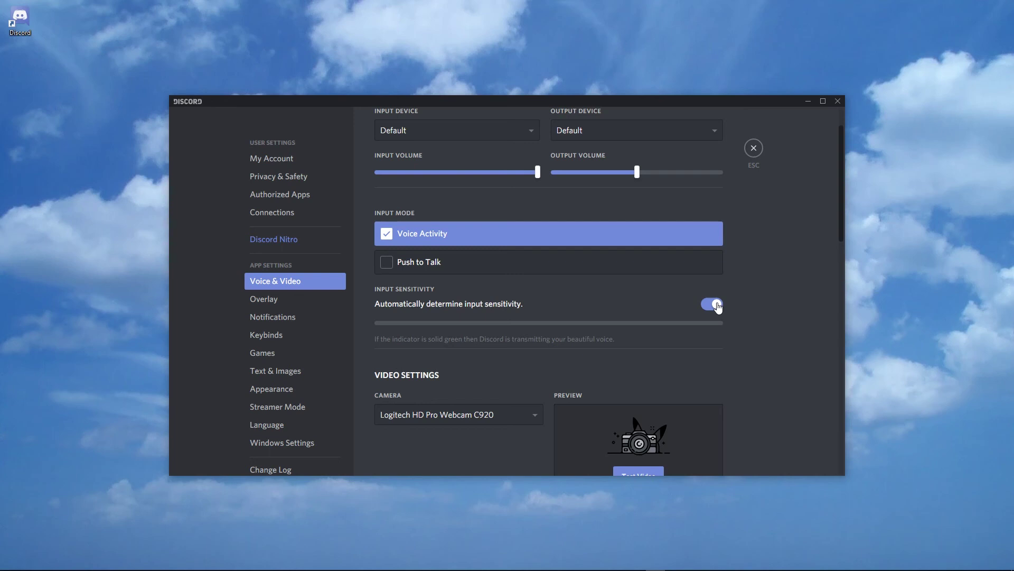
Turn off automatic input sensitivity, set it to about -39dB, then turn automatic back on.
click(719, 307)
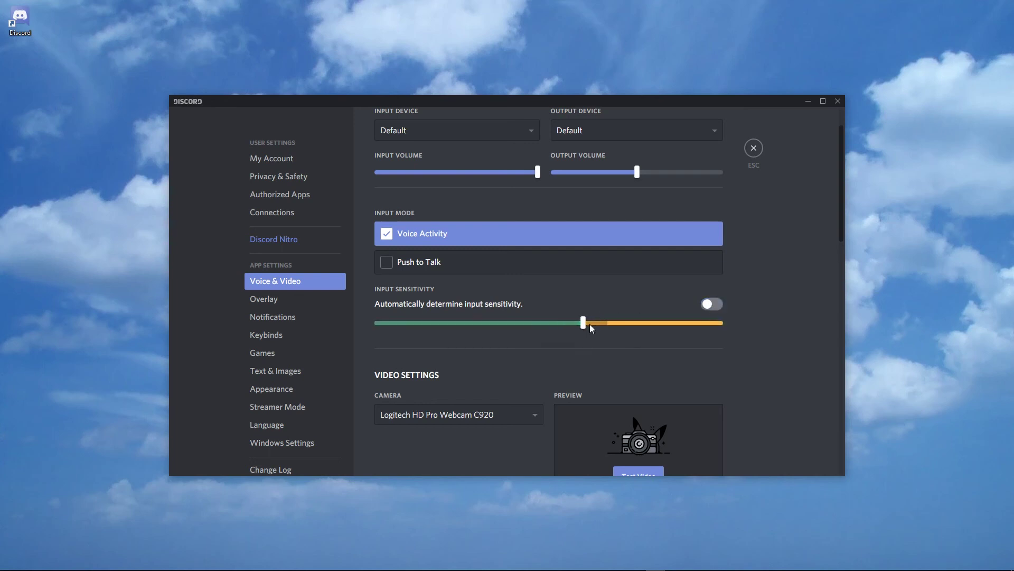
mouse_move(585, 324)
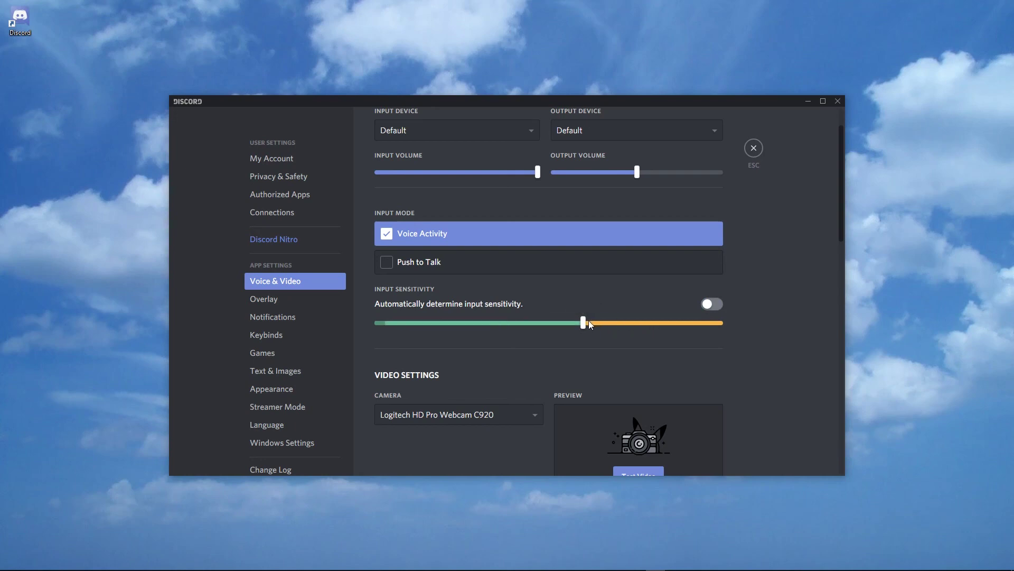
mouse_move(585, 324)
mouse_down()
mouse_move(595, 322)
mouse_move(581, 322)
mouse_up()
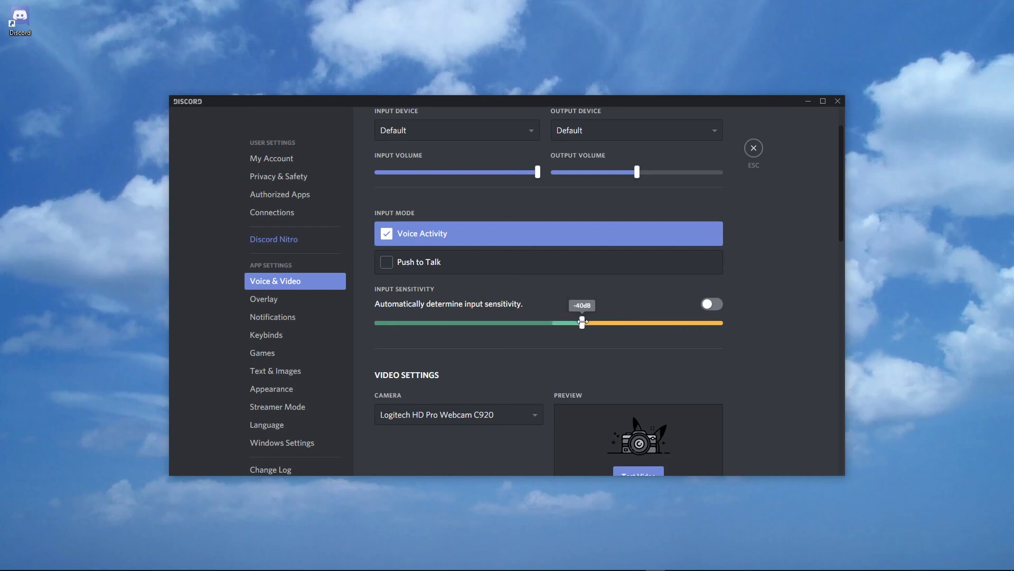
click(711, 303)
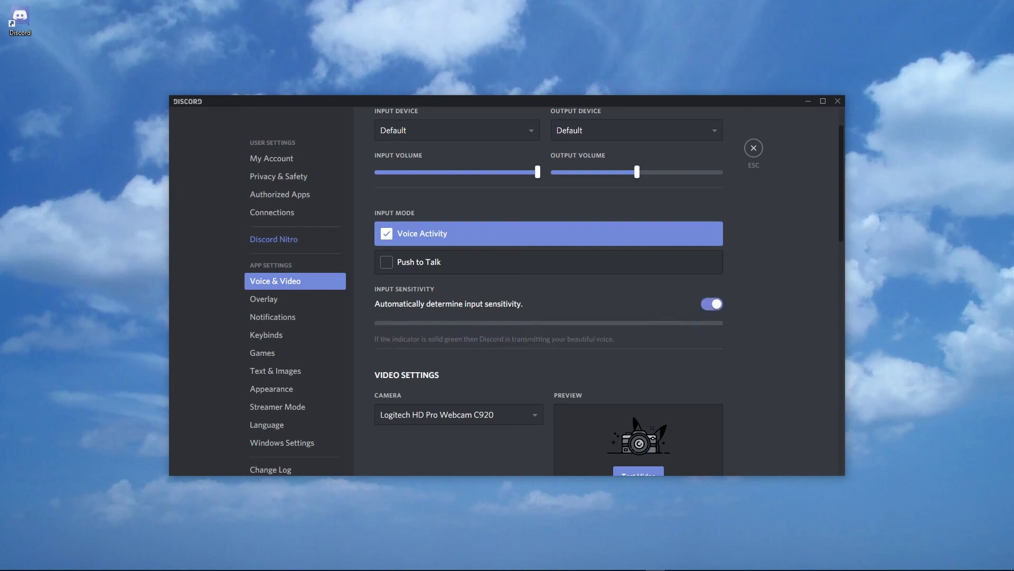